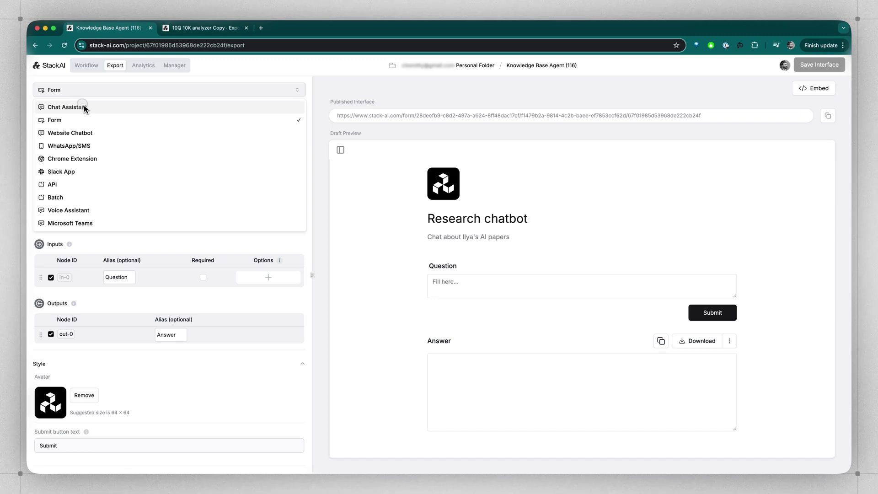
# Step: Set the interface type to Chat Assistant and start a chat message with 'H'
pyautogui.click(84, 107)
pyautogui.click(498, 329)
pyautogui.write('H')
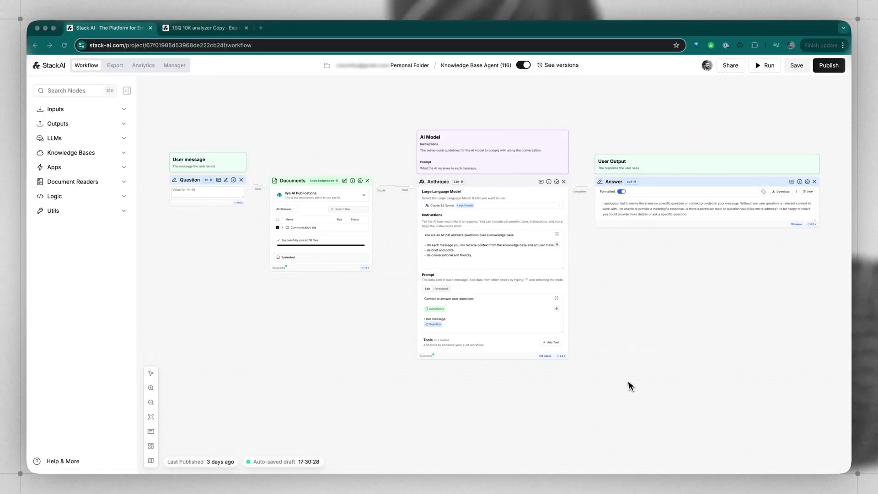
# Step: Export the Knowledge Base Agent with the Chat Assistant interface type
pyautogui.click(115, 65)
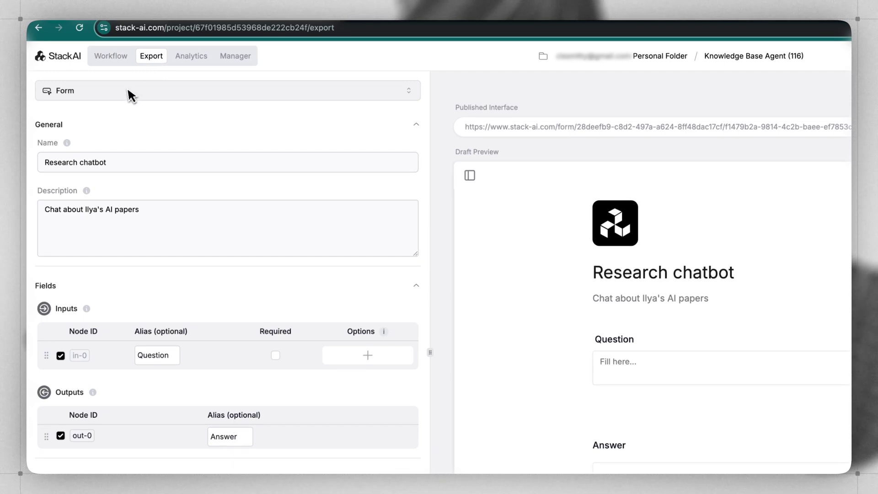
pyautogui.click(126, 92)
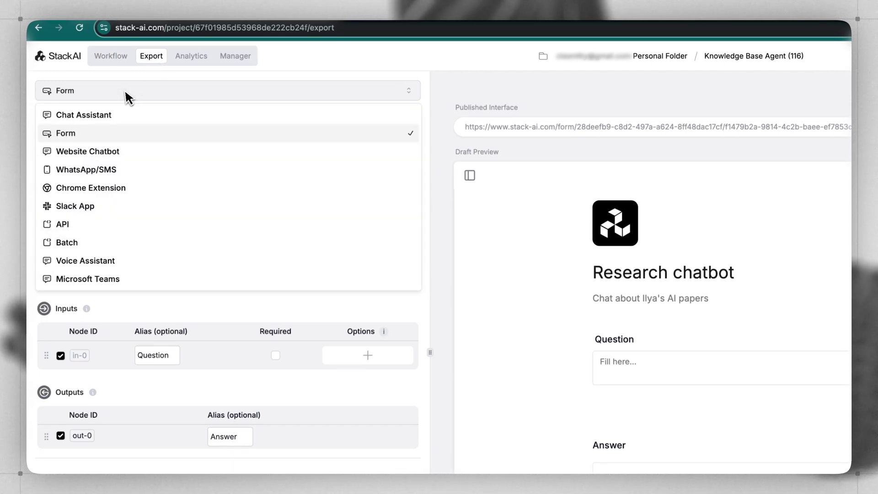
pyautogui.click(109, 114)
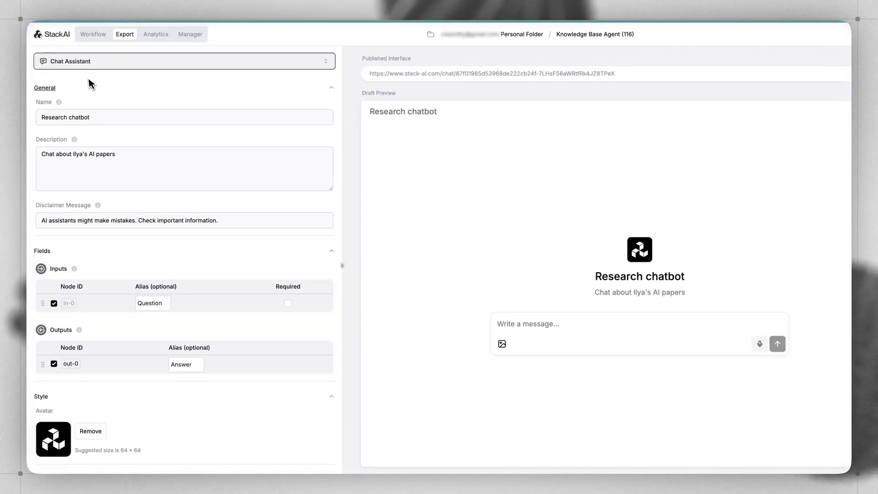
# Step: Ask how many documents it can access, request a summary of document #1, then save the interface
pyautogui.click(553, 328)
pyautogui.write('How many')
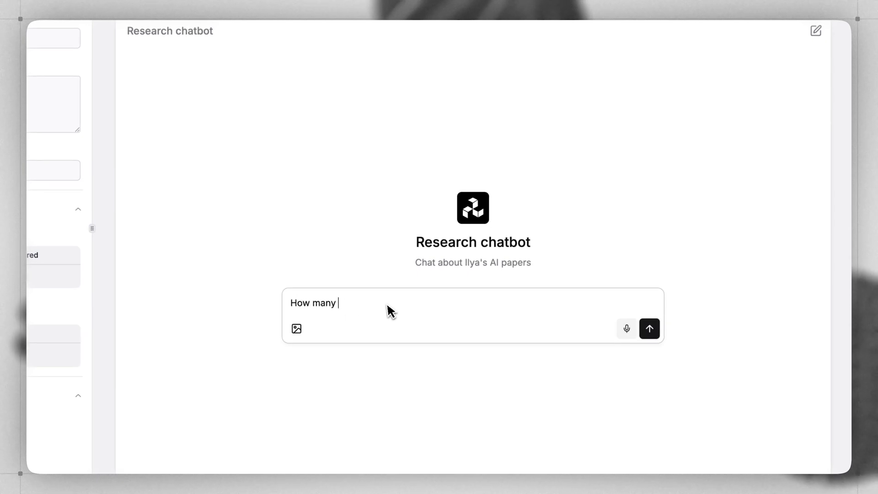
pyautogui.write(' documents do you ')
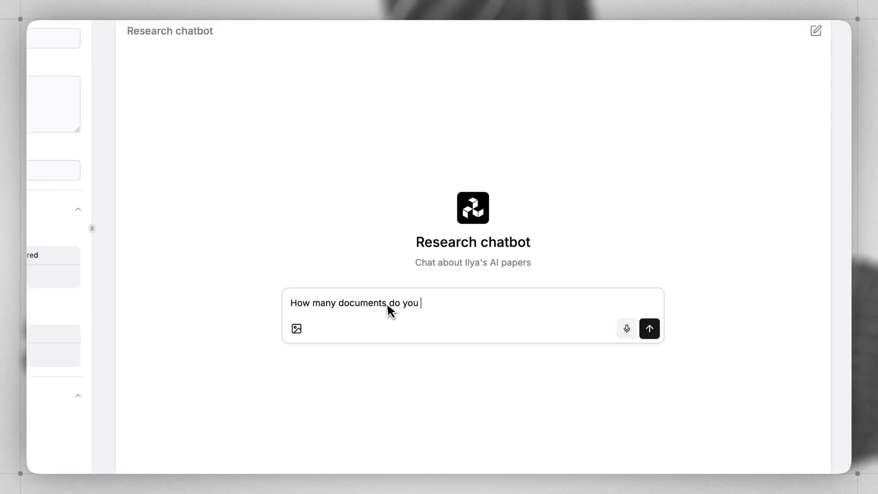
pyautogui.write('have access to?')
pyautogui.press('Return')
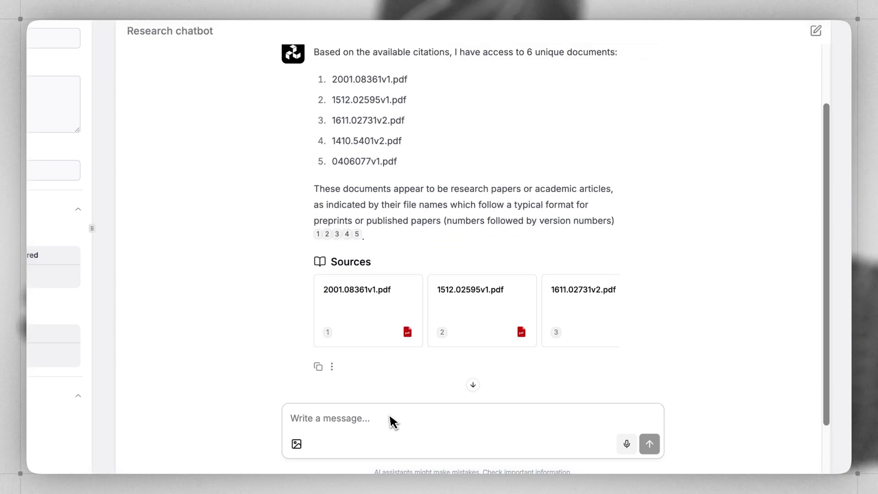
pyautogui.press('Return')
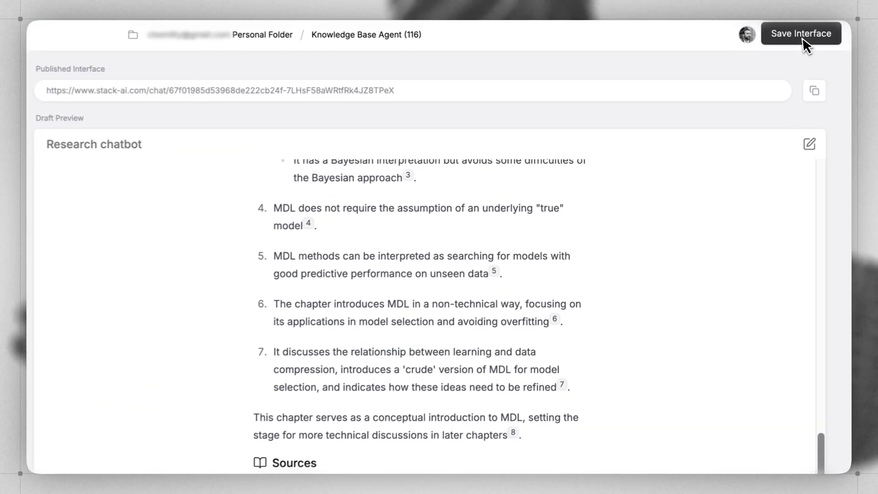
pyautogui.click(802, 34)
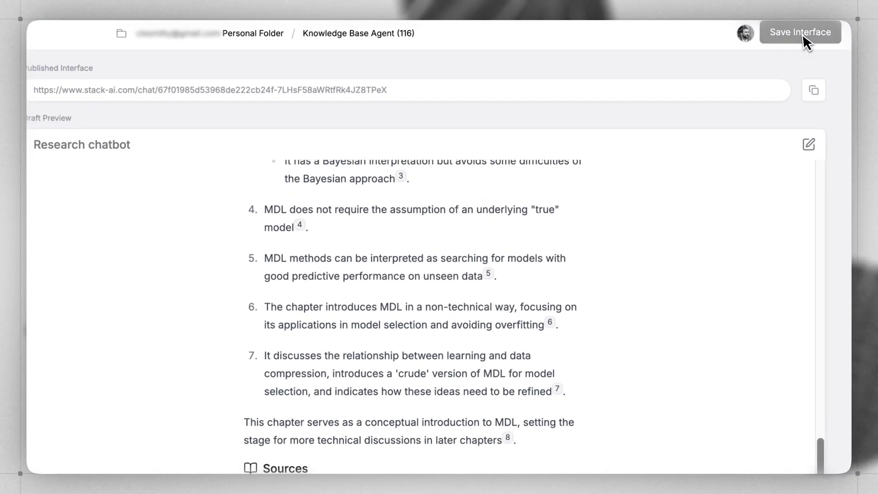
pyautogui.scroll(-5, 681, 436)
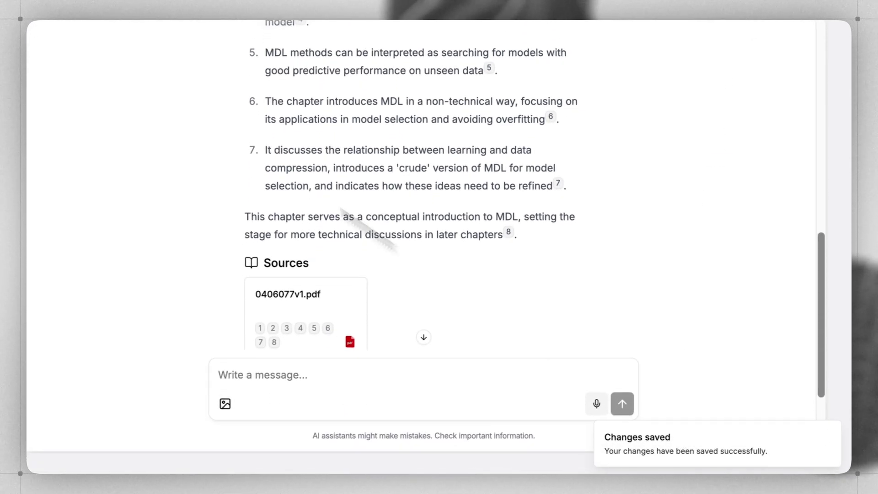
# Step: Switch the Knowledge Base Agent's interface back to Form and open the 10Q 10K analyzer Copy
pyautogui.click(176, 50)
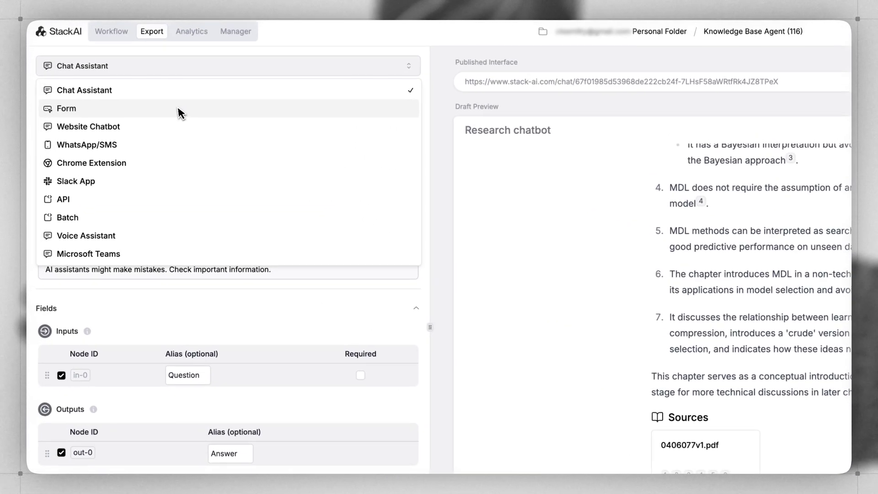
pyautogui.click(181, 112)
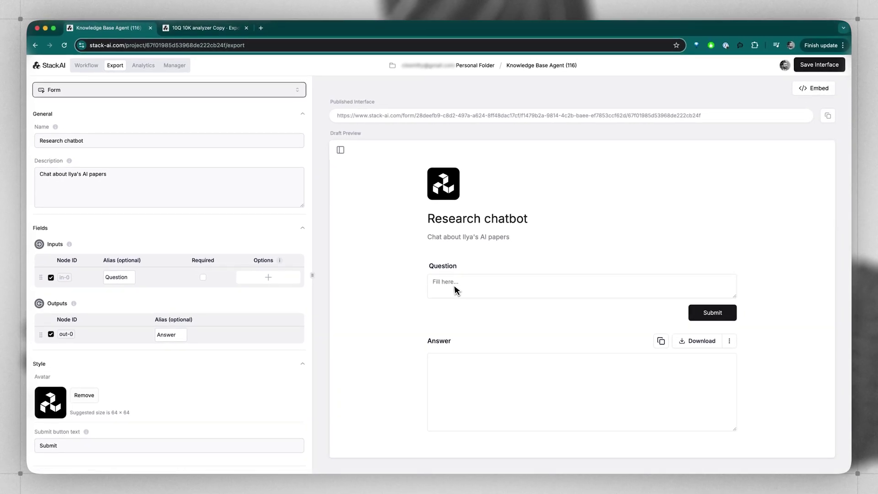
pyautogui.click(212, 30)
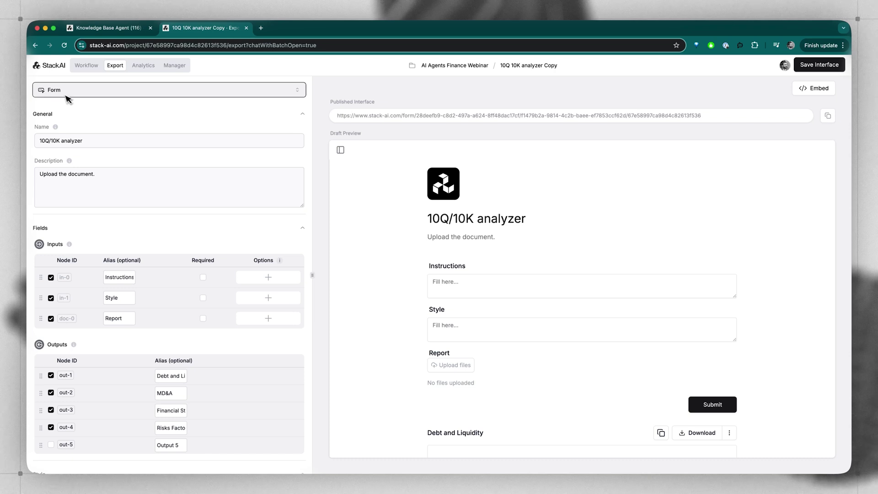
# Step: Toggle the Instructions, Style and Report inputs off and back on, then mark them required
pyautogui.click(51, 298)
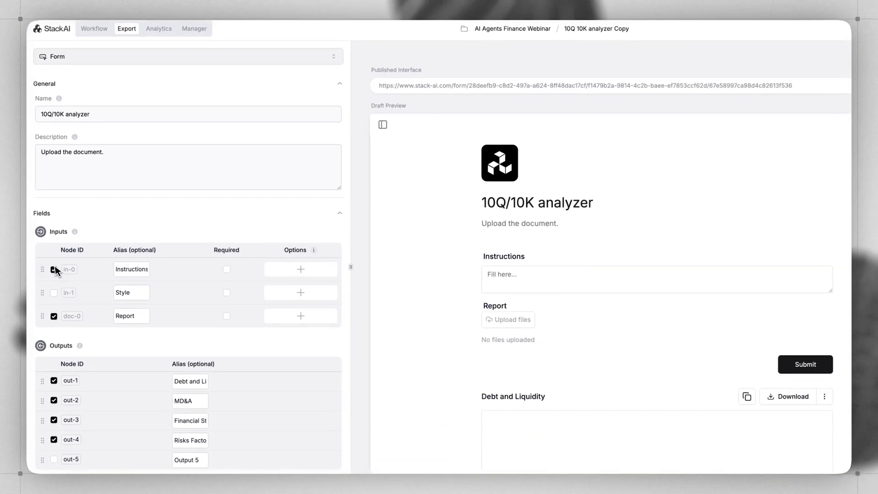
pyautogui.click(54, 269)
pyautogui.click(54, 316)
pyautogui.click(54, 316)
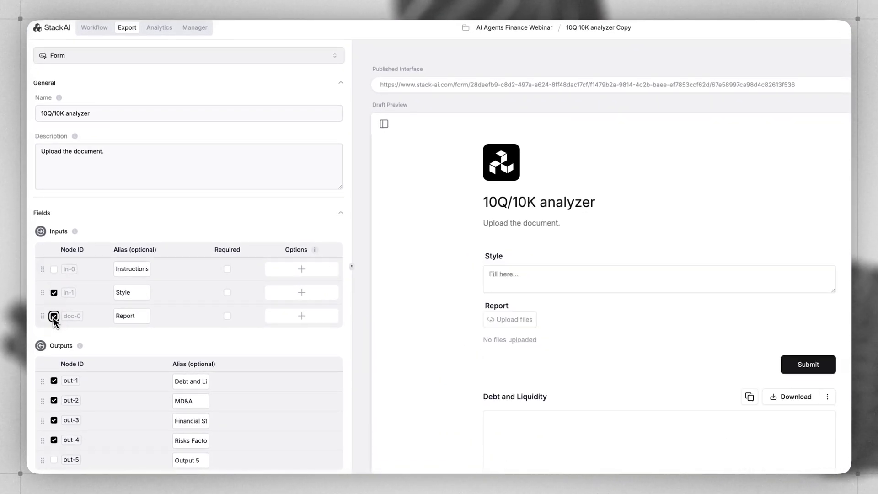
pyautogui.click(54, 269)
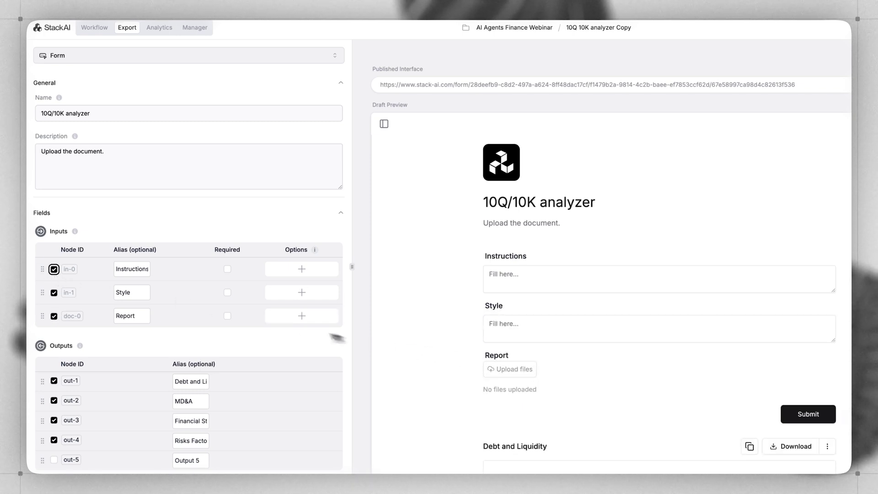
pyautogui.click(228, 316)
pyautogui.click(227, 316)
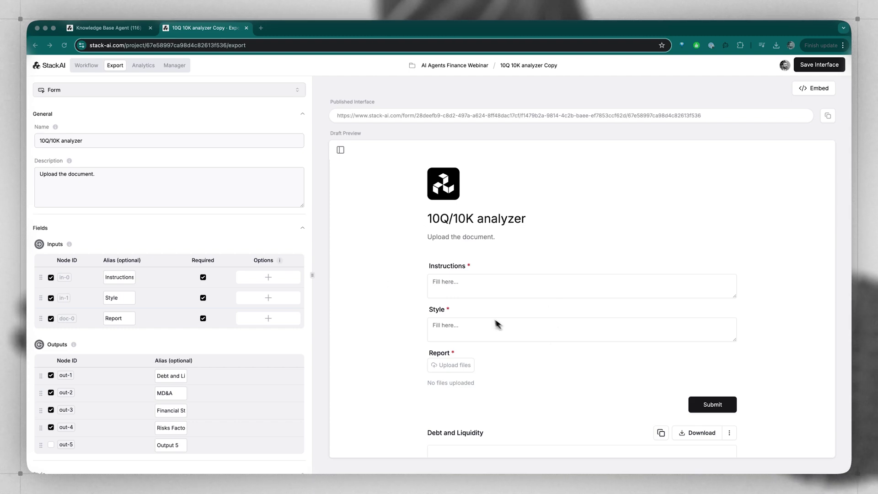
pyautogui.click(122, 90)
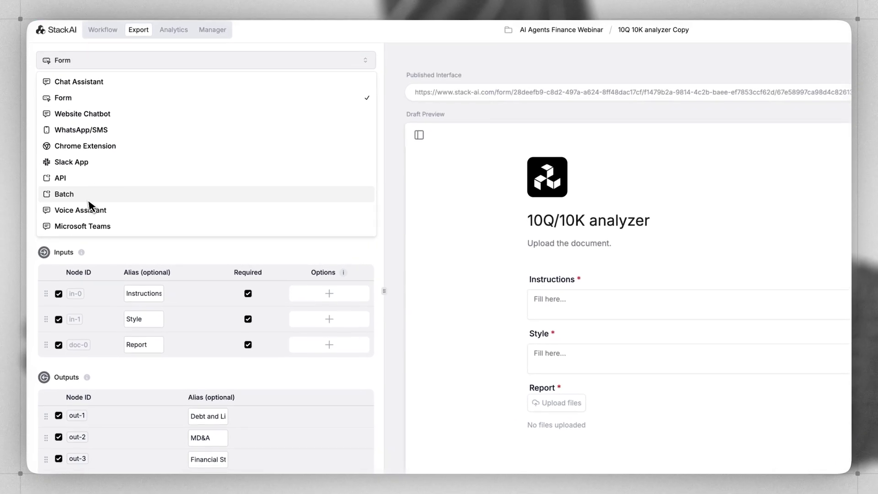
# Step: Set the analyzer to a Batch interface and add rows for five runs
pyautogui.click(76, 197)
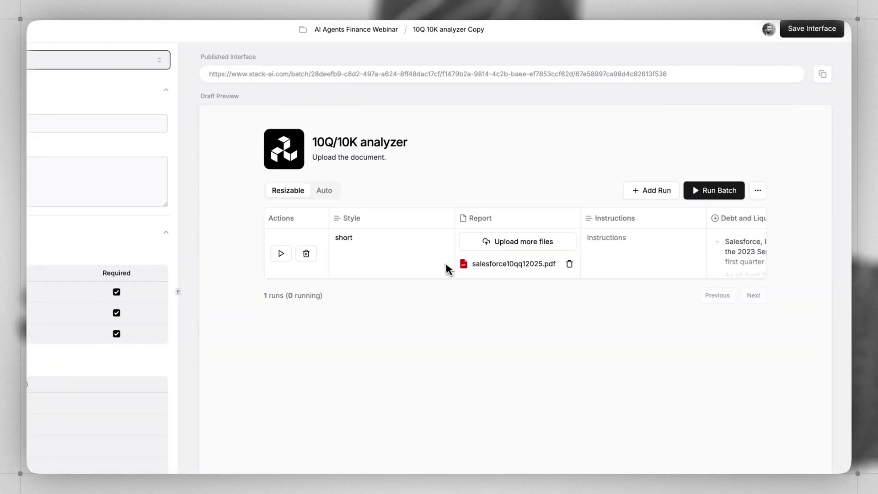
pyautogui.click(663, 193)
pyautogui.click(661, 193)
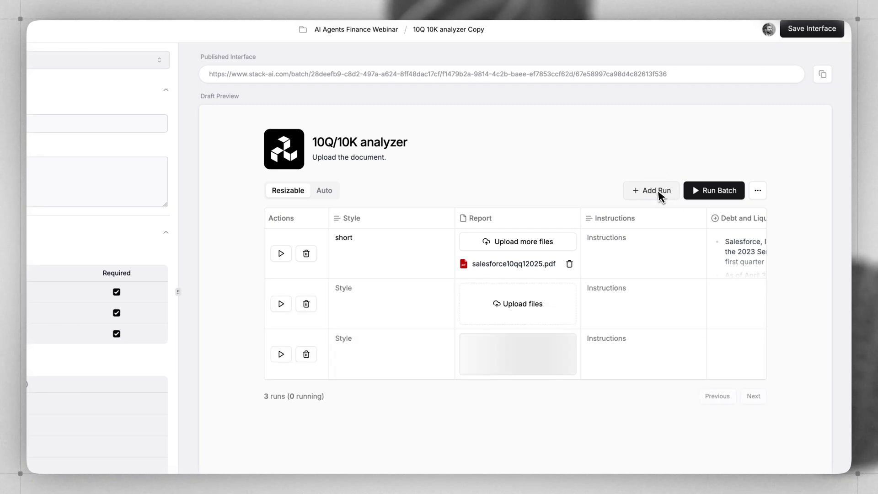
pyautogui.click(659, 192)
pyautogui.click(659, 193)
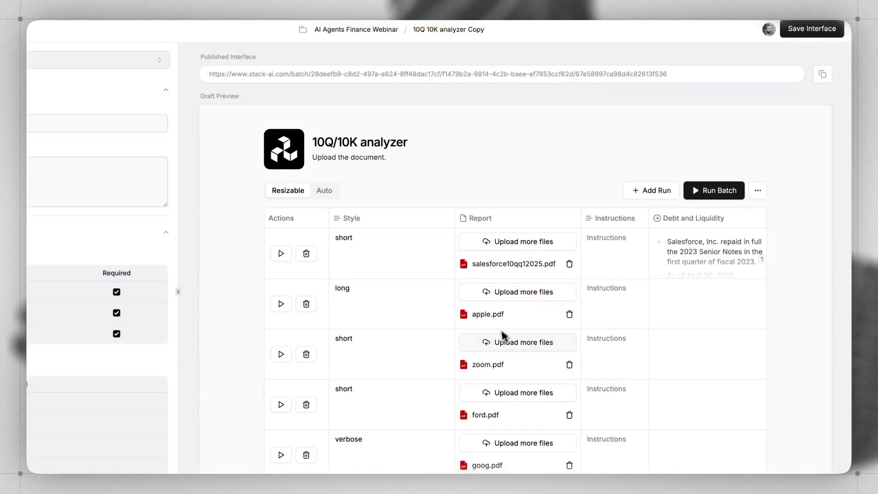
# Step: Run the batch and review the completed analysis columns
pyautogui.click(726, 192)
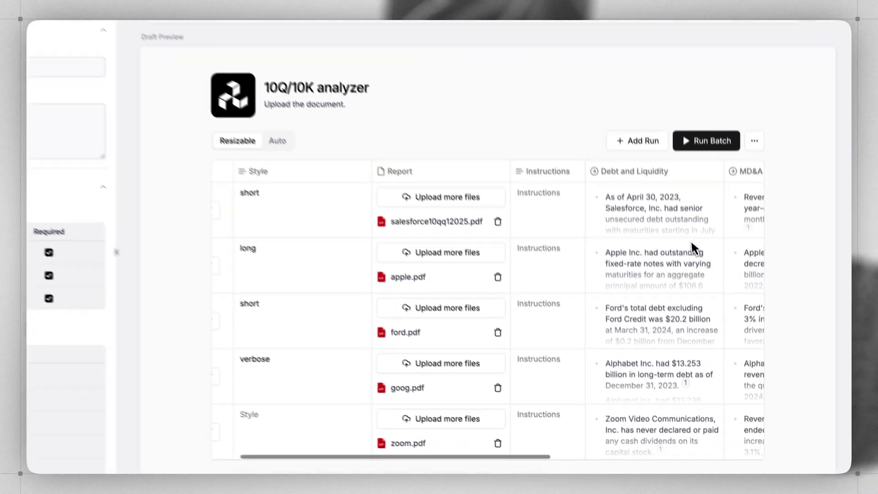
pyautogui.hscroll(10, 691, 245)
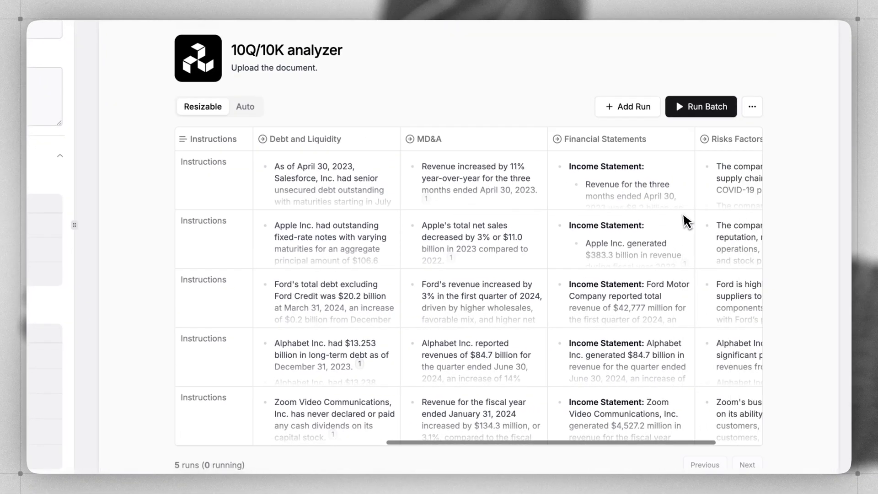
pyautogui.hscroll(1, 684, 219)
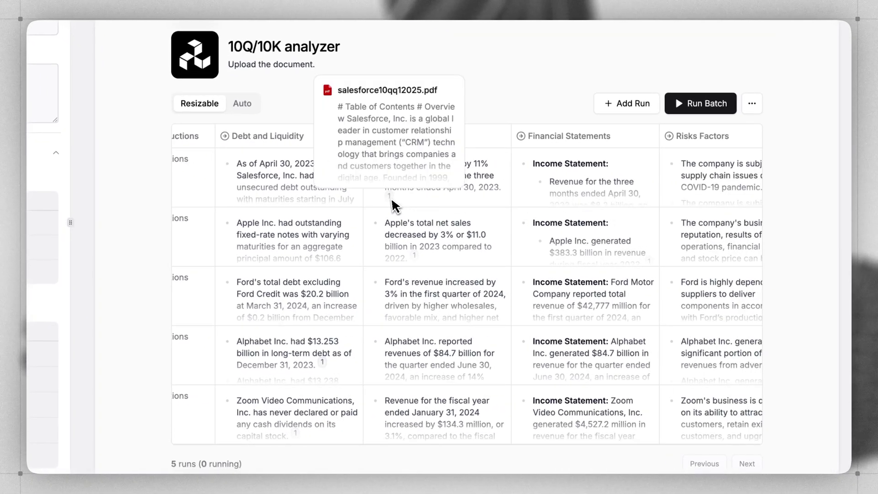
pyautogui.scroll(-3, 412, 240)
pyautogui.moveTo(498, 252)
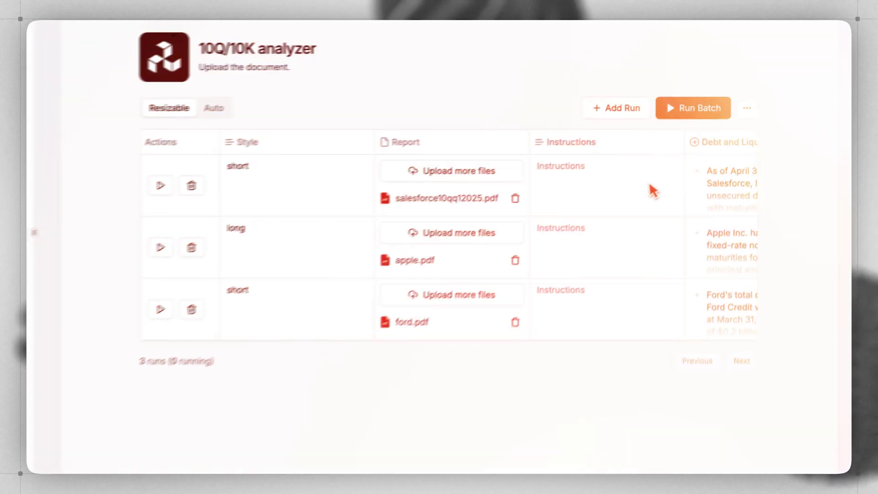
pyautogui.click(741, 111)
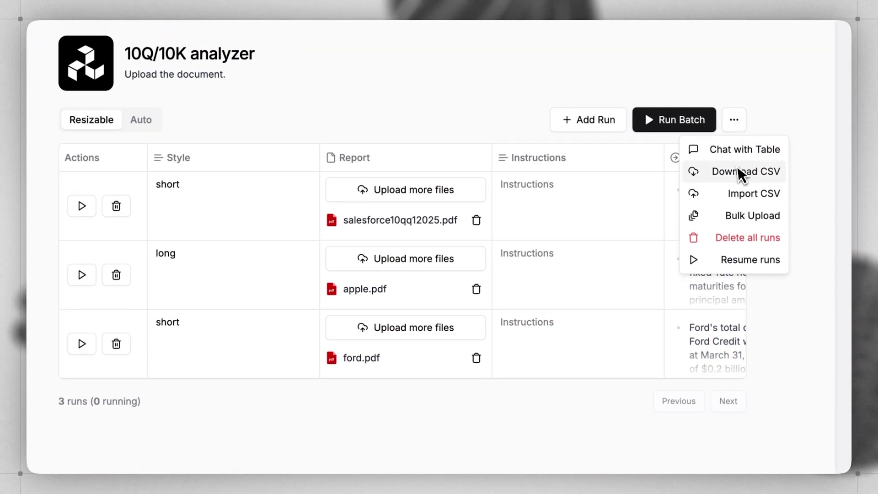
# Step: Ask the table chat 'What are the riskiest things for Ford from this quarter from a debt perspective?'
pyautogui.click(743, 152)
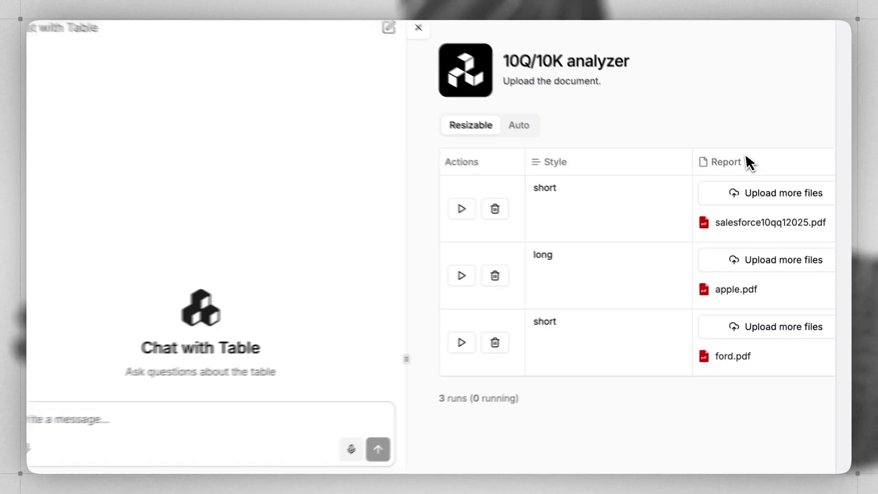
pyautogui.write('What are the riskiest things for Ford f')
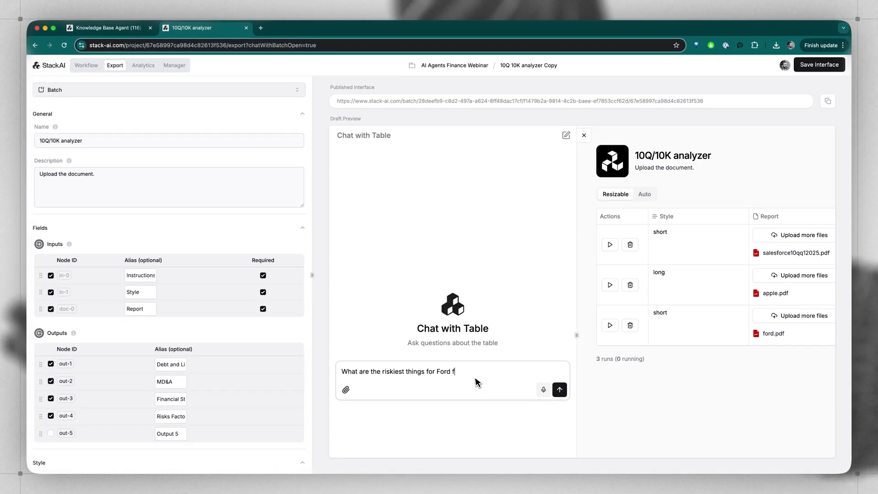
pyautogui.write('rom this quarter from a debt perspective?')
pyautogui.press('Return')
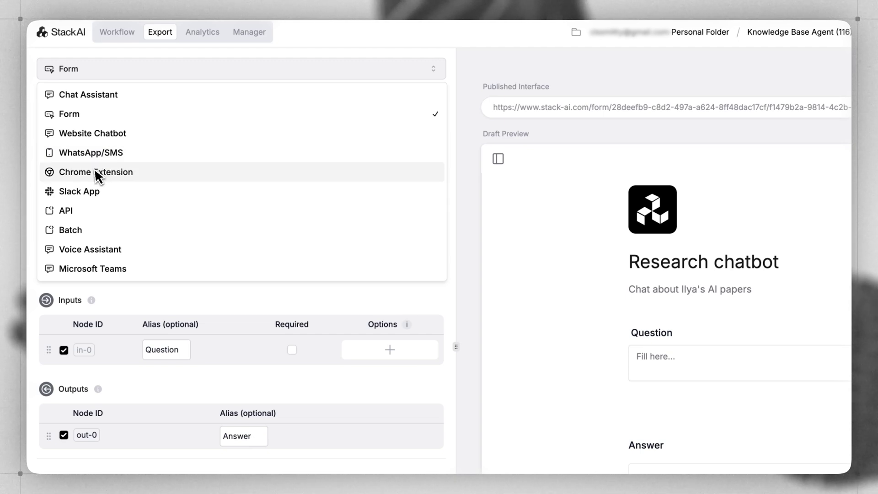
# Step: Show the Slack App export setup, then the Microsoft Teams setup
pyautogui.click(90, 189)
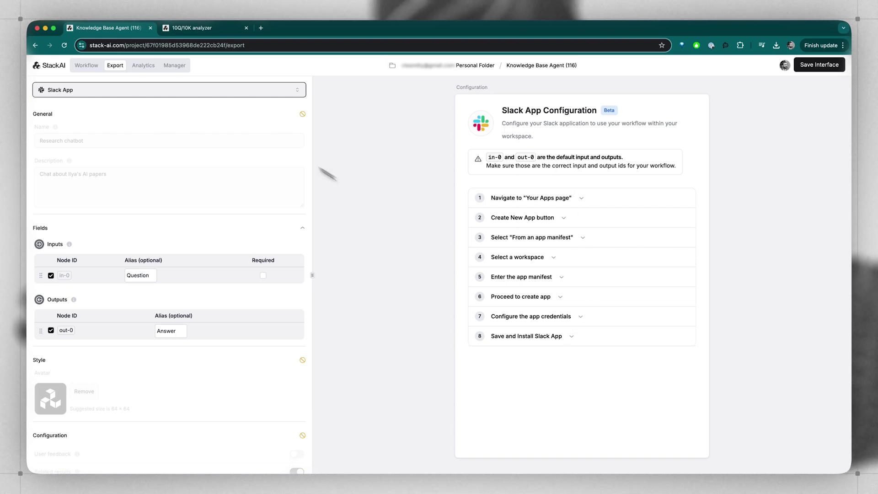
pyautogui.click(178, 90)
pyautogui.click(111, 225)
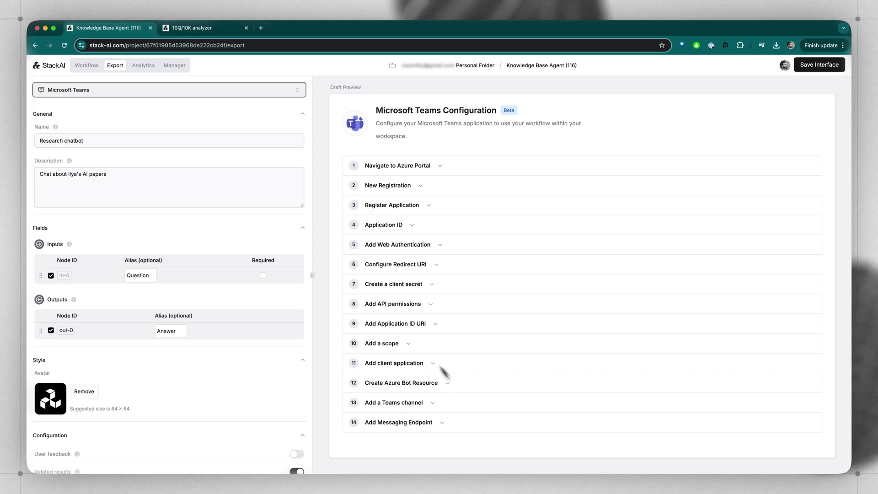
# Step: Switch the export to WhatsApp/SMS, then to API
pyautogui.click(156, 90)
pyautogui.click(103, 142)
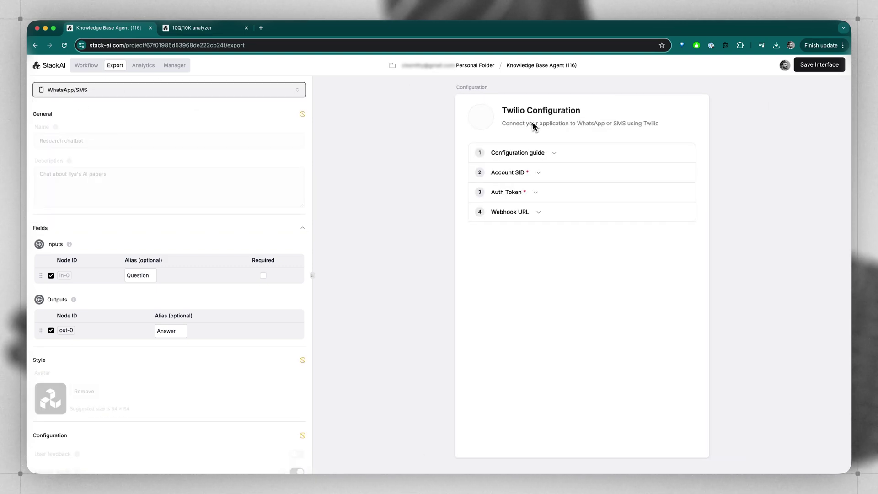
pyautogui.click(114, 90)
pyautogui.click(74, 186)
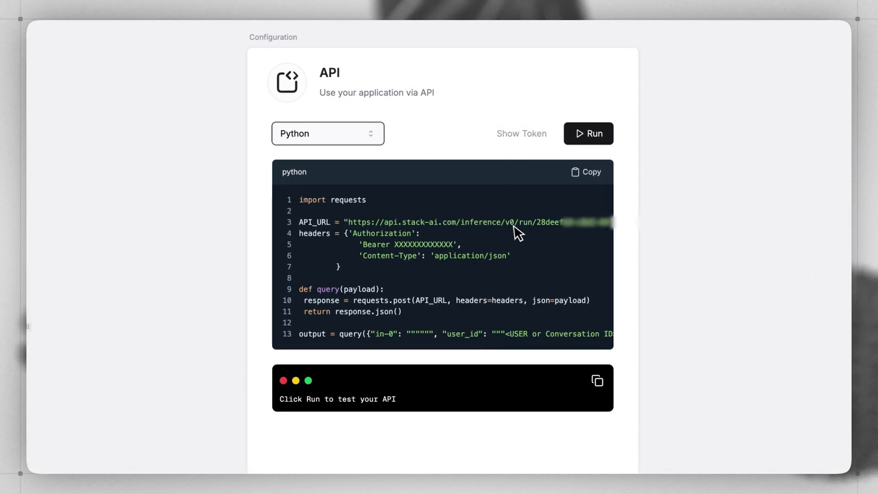
# Step: Test the API by running the Python sample code
pyautogui.hscroll(5, 522, 234)
pyautogui.hscroll(-5, 520, 233)
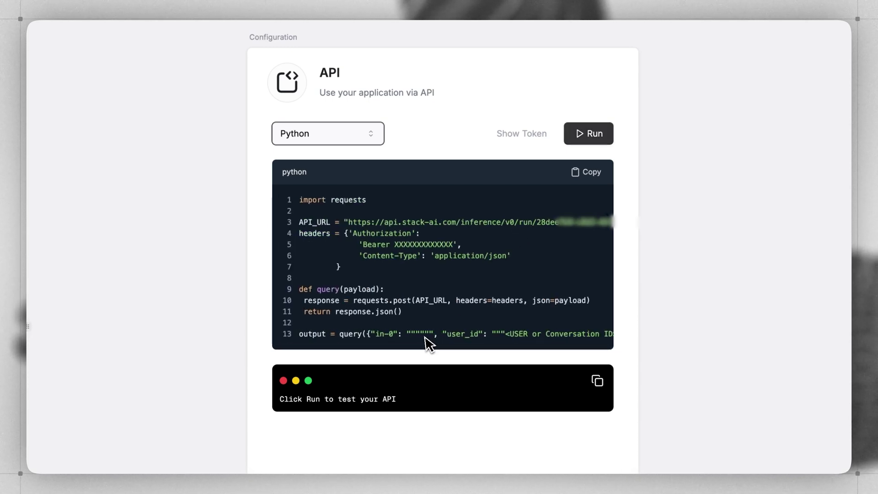
pyautogui.click(582, 141)
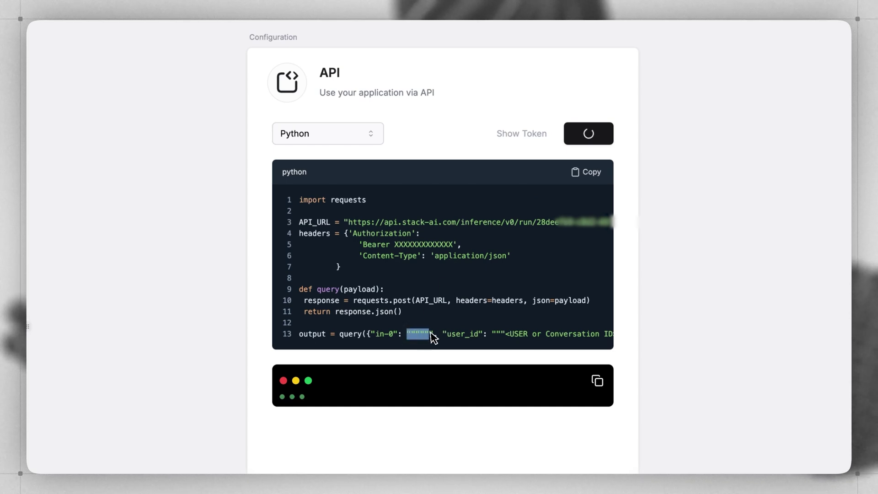
# Step: Show the API request snippet as cURL
pyautogui.click(307, 142)
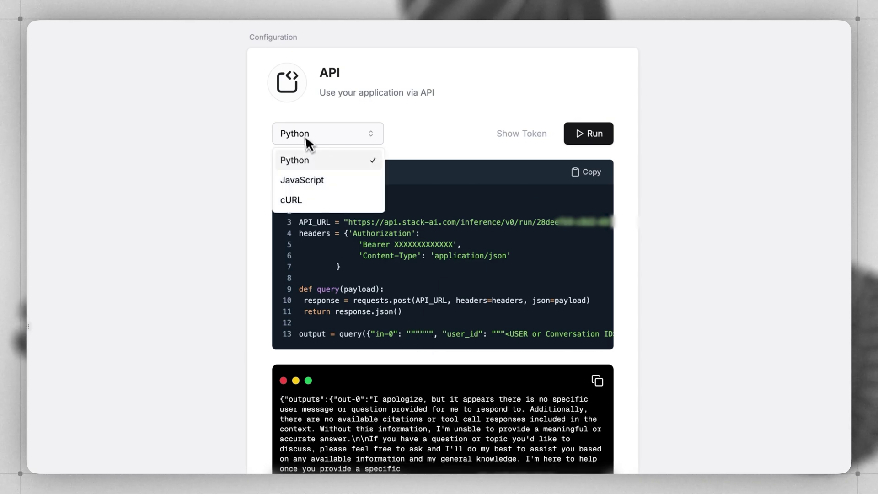
pyautogui.click(307, 198)
pyautogui.press('super+Tab')
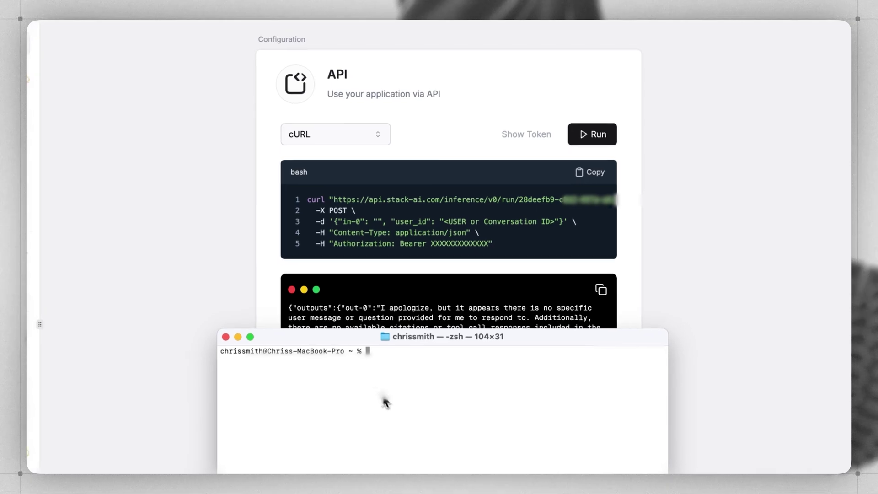
# Step: Run the pasted curl request asking 'how many docs do you see?' in Terminal
pyautogui.press('super+v')
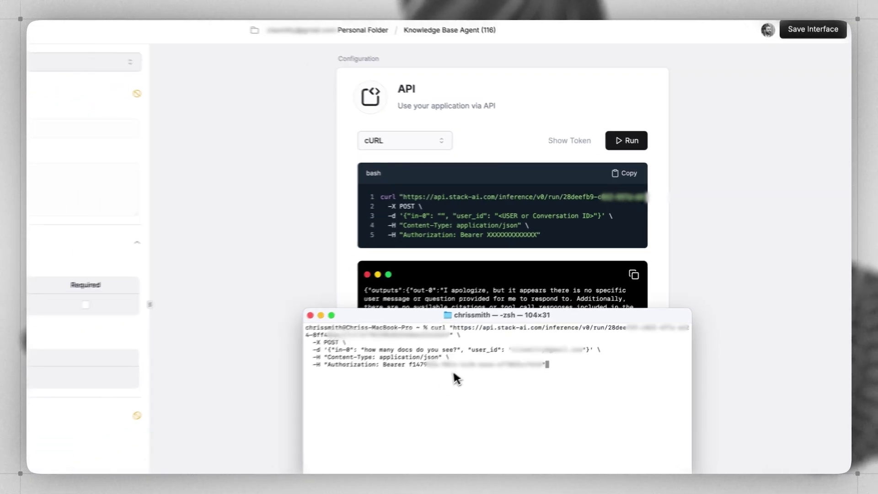
pyautogui.press('Return')
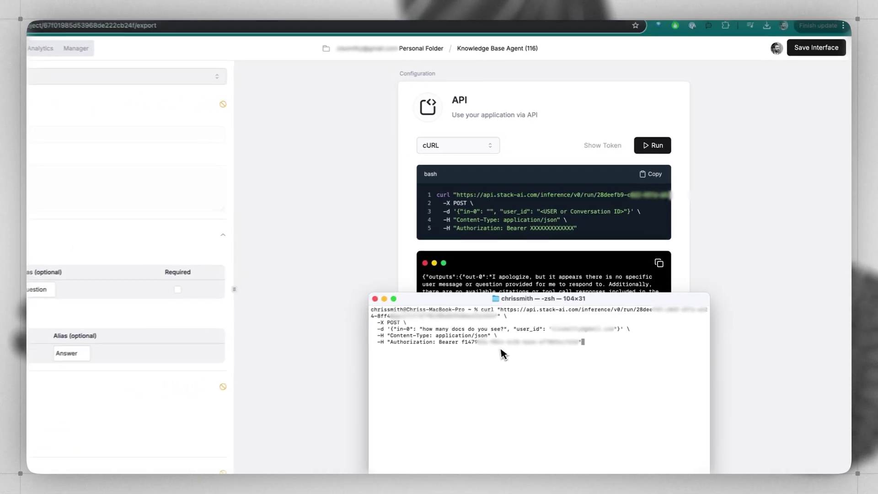